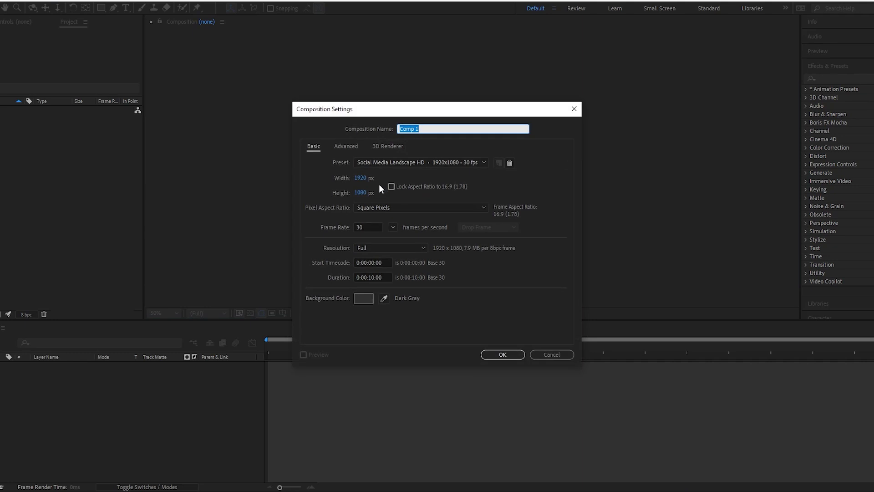
type("Neon Logo")
Create the Neon Logo composition with a black 000000 background.
left_click(364, 298)
type("000000")
left_click(538, 197)
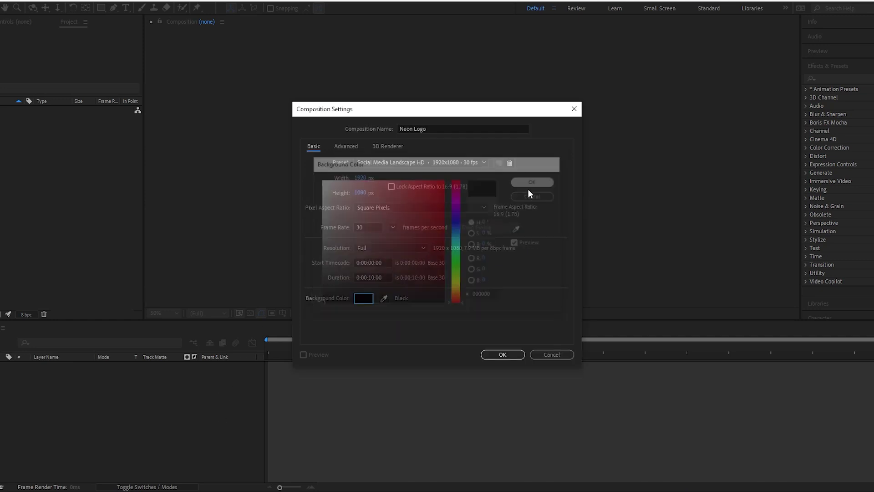
left_click(502, 354)
Add a black solid layer named BG to the timeline.
right_click(77, 413)
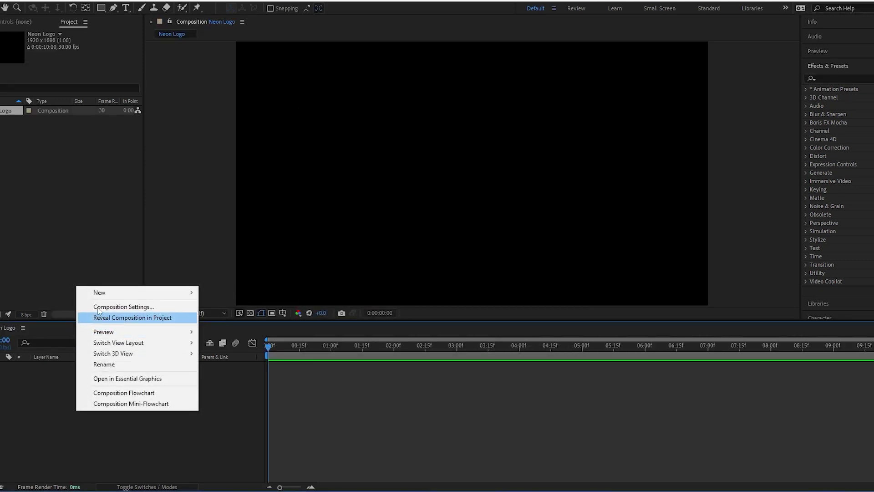
mouse_move(137, 292)
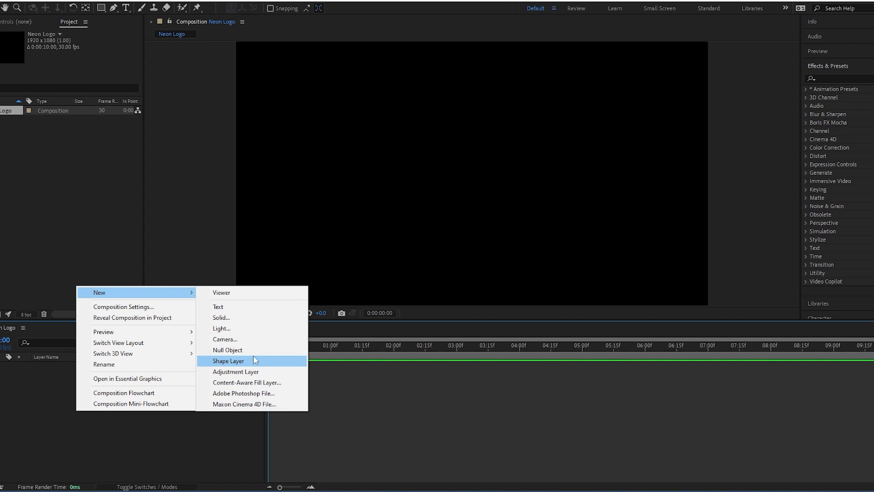
left_click(241, 318)
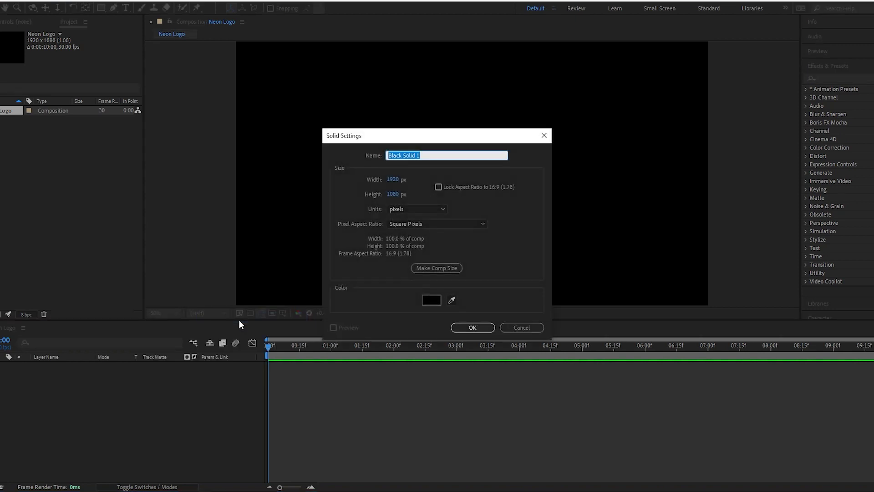
type("BG")
left_click(431, 300)
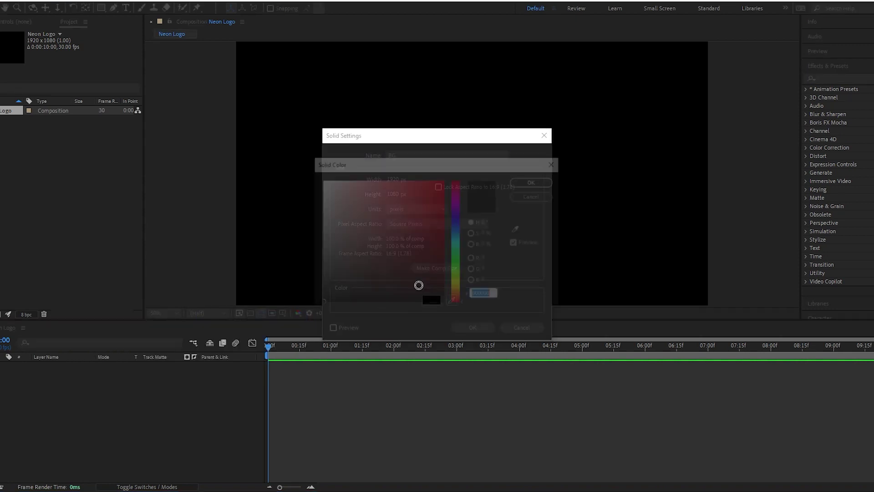
left_click(522, 195)
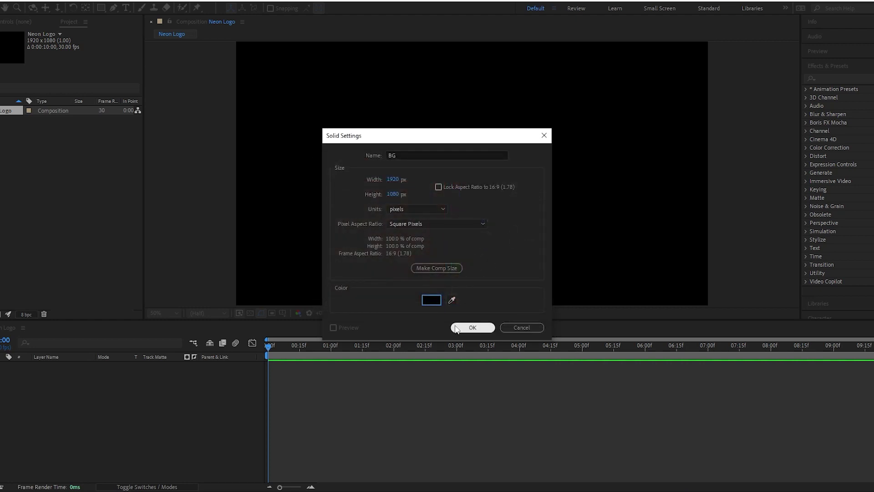
Type the title tobiproductions at a 150 px font size.
left_click(455, 327)
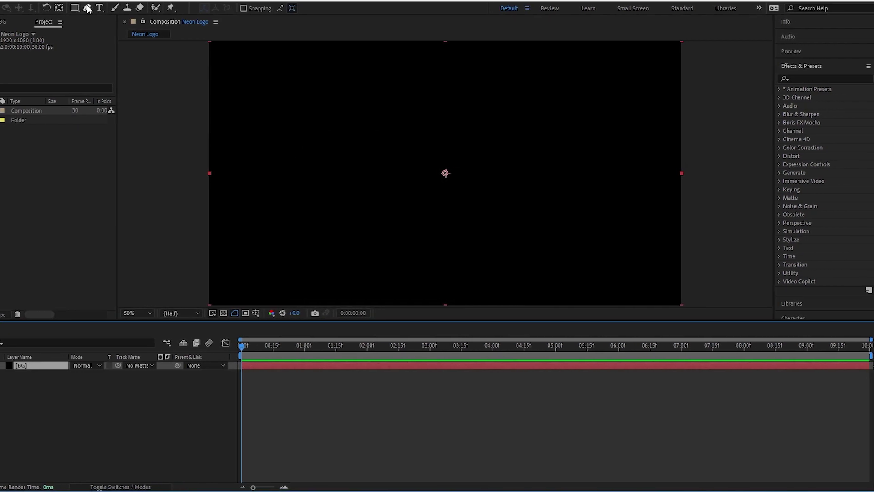
left_click(89, 8)
left_click(276, 130)
type("tobi")
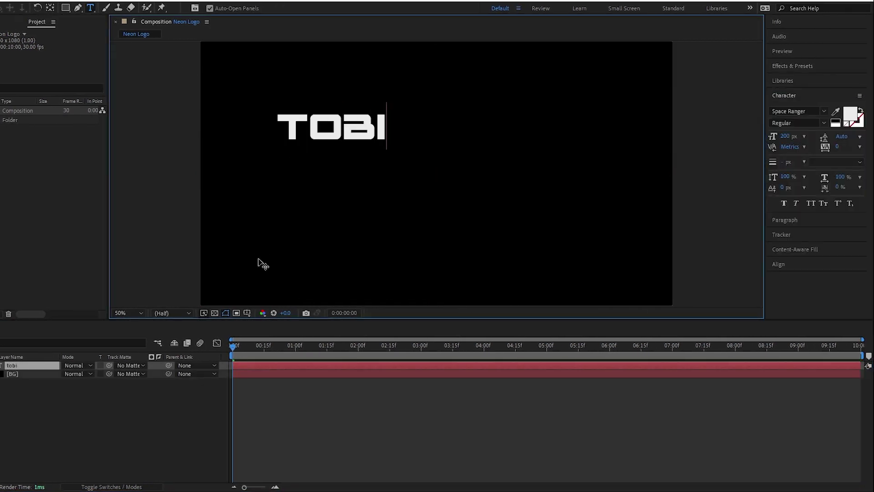
type("productions")
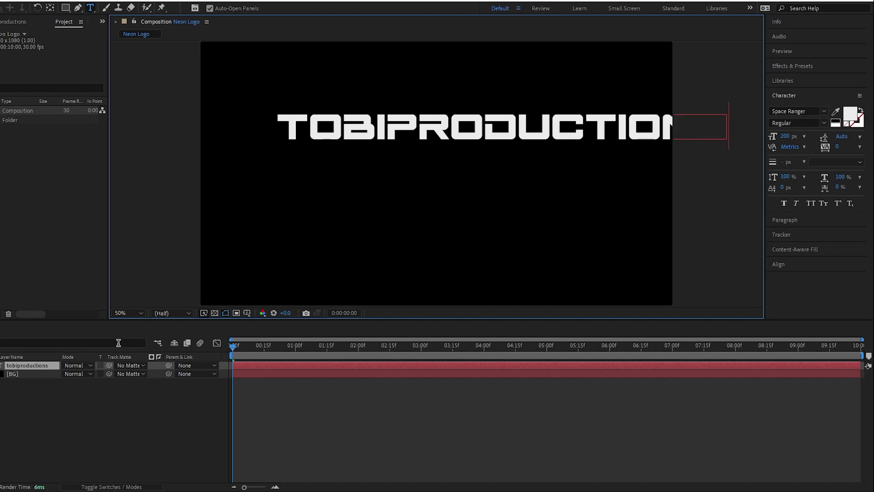
key("KP_Enter")
left_click_drag(786, 136, 752, 136)
Enlarge the T and P capitals to 200 px.
left_click_drag(303, 132, 279, 132)
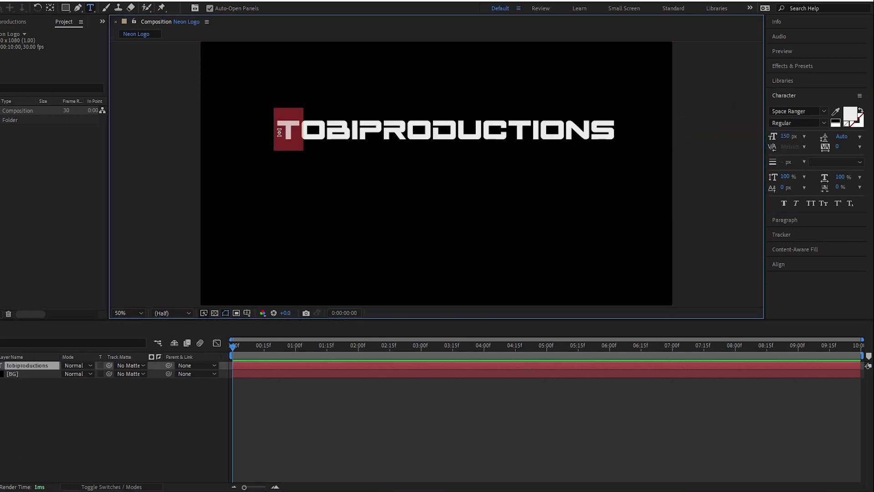
left_click_drag(773, 143, 726, 141)
left_click_drag(395, 132, 374, 132)
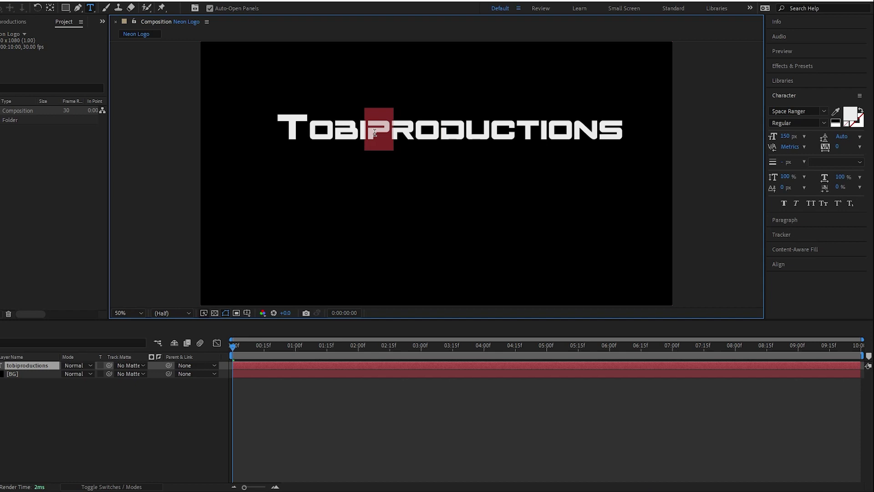
left_click_drag(784, 135, 777, 152)
left_click(141, 408)
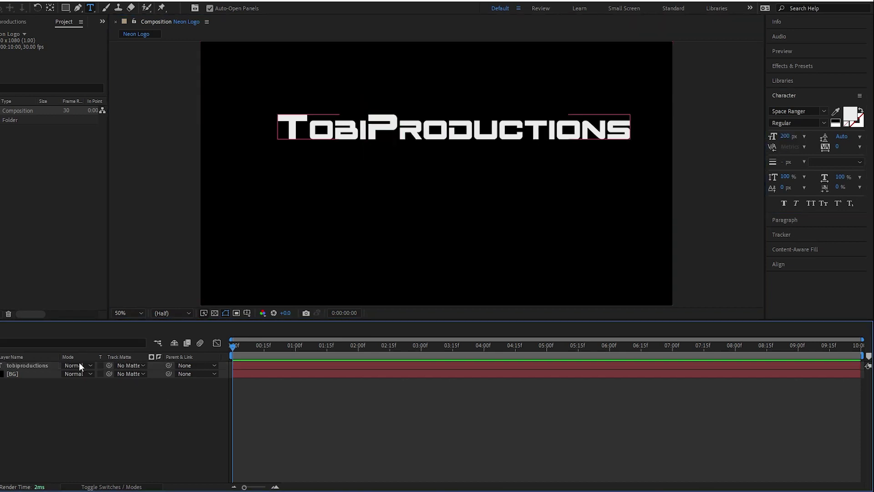
Centre the title's anchor point and align the title horizontally and vertically.
left_click(24, 366)
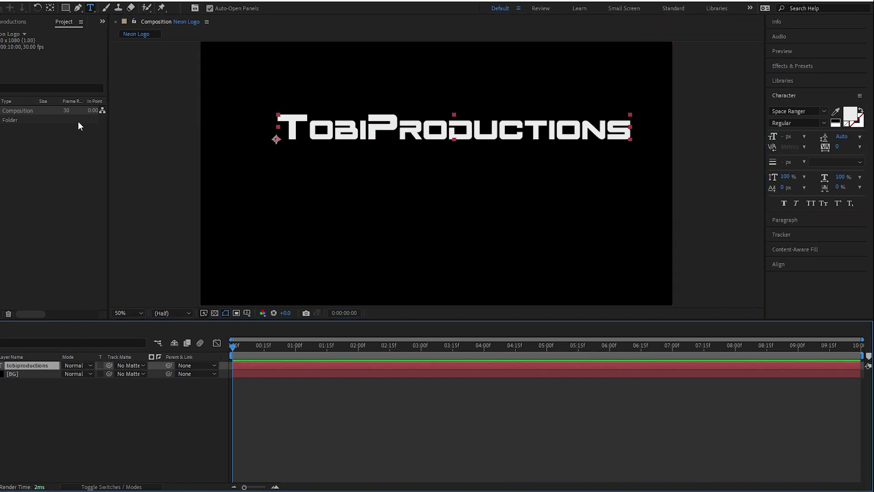
left_click(50, 9)
key("ctrl+alt+Home")
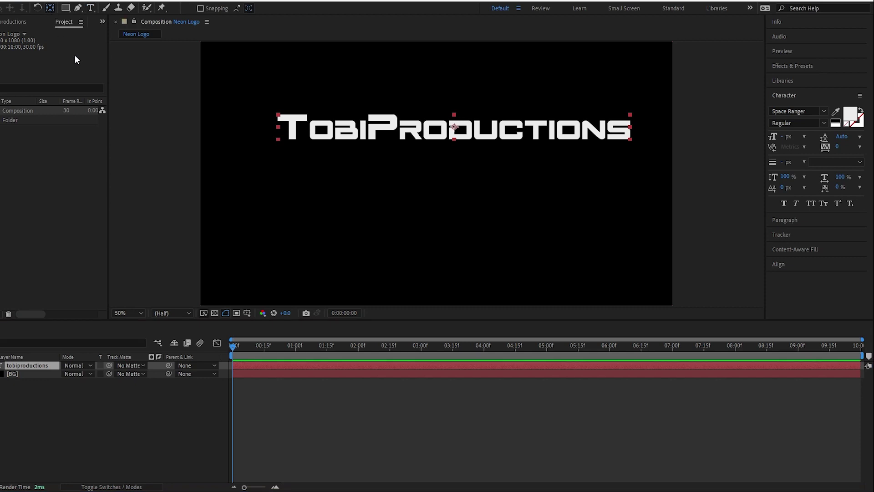
left_click(782, 265)
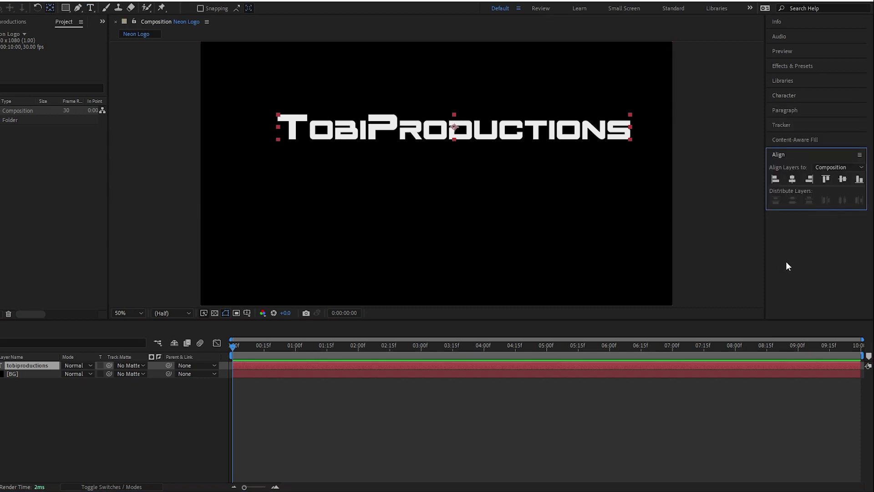
left_click(793, 179)
left_click(843, 178)
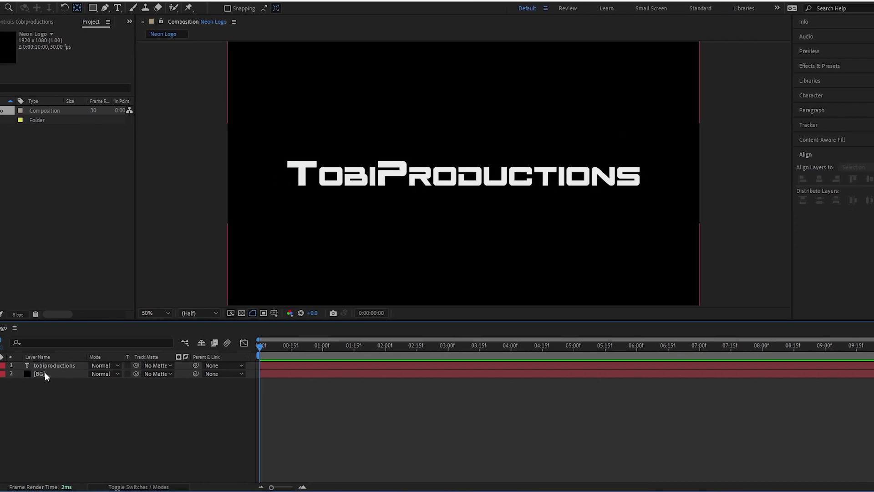
Create shapes from the tobiproductions text and delete the original text layer.
right_click(81, 366)
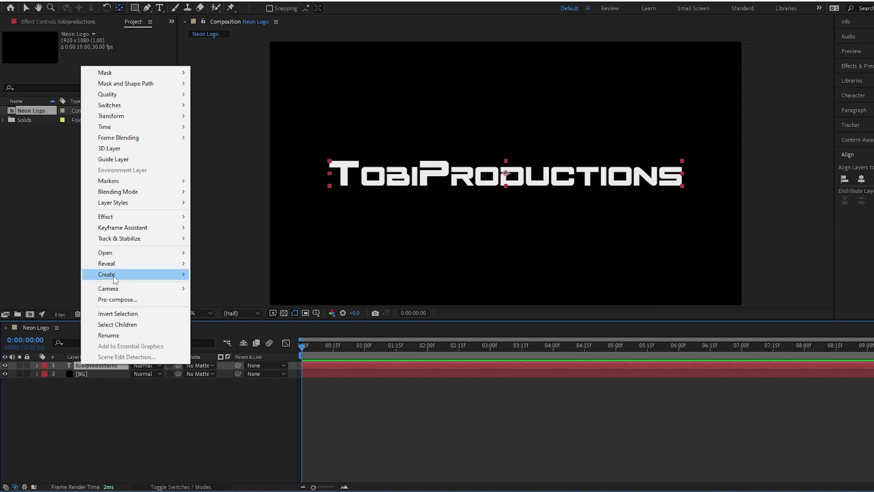
mouse_move(107, 274)
left_click(255, 285)
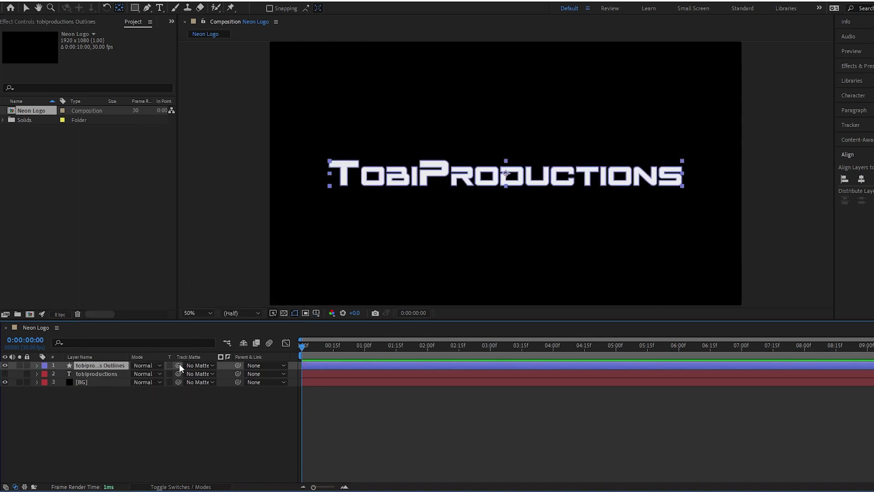
left_click(61, 415)
left_click(90, 374)
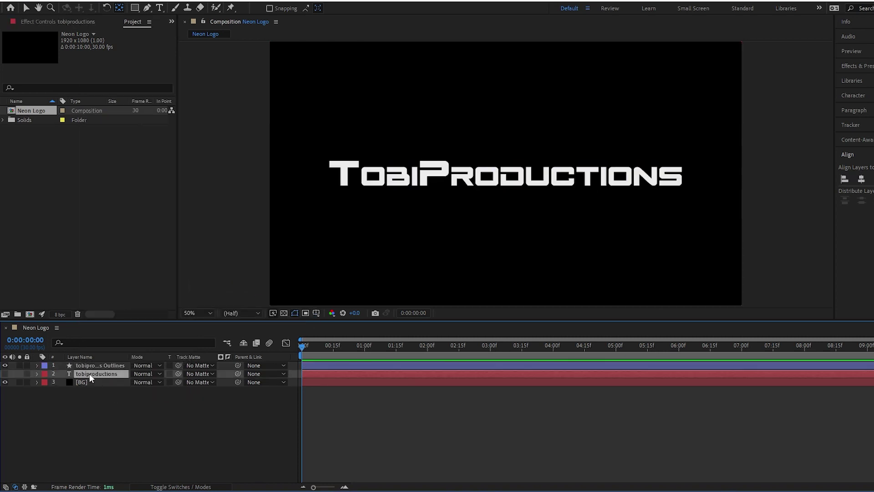
key("Delete")
Add a path to the outlines layer, with fill None and a solid colour stroke.
left_click(228, 374)
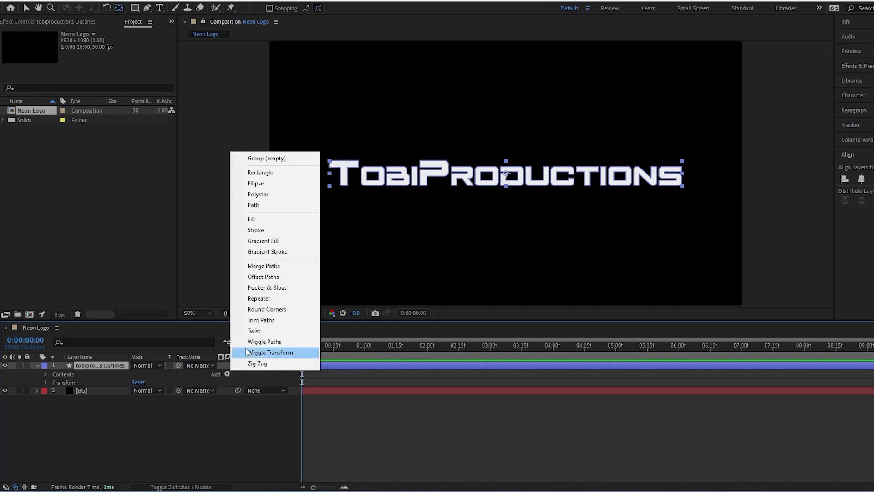
left_click(263, 207)
left_click(297, 8)
left_click(423, 213)
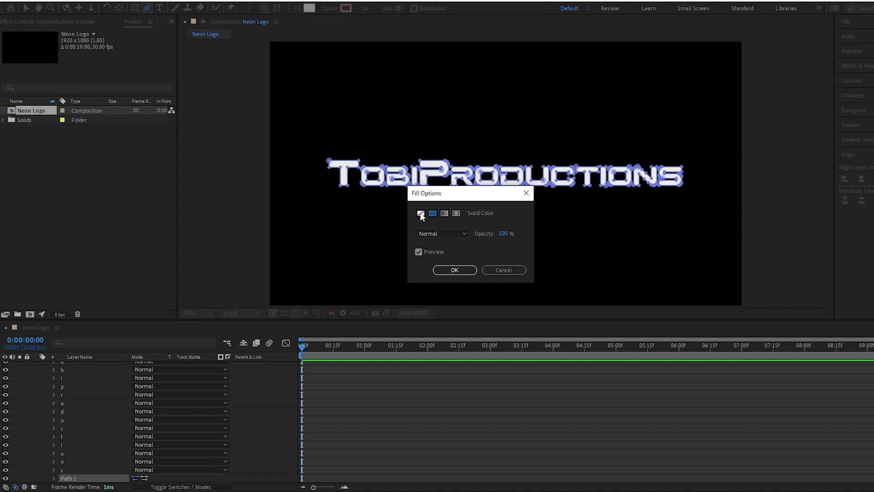
left_click(451, 268)
left_click(330, 8)
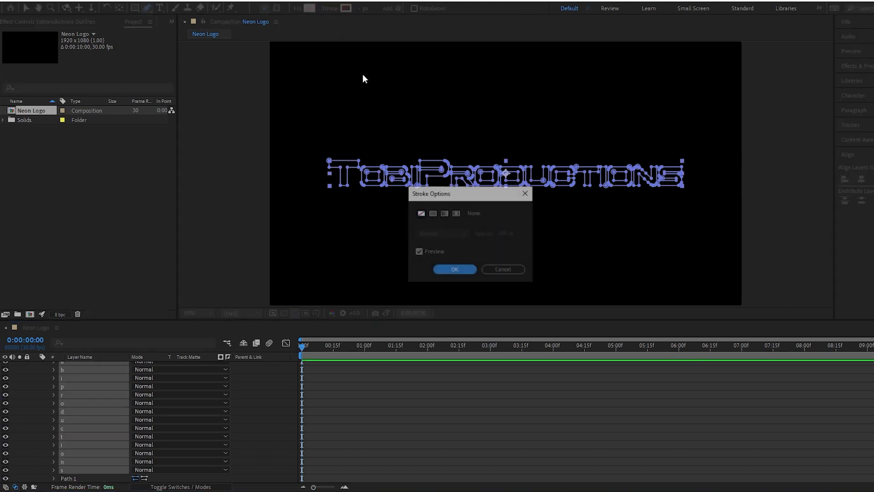
left_click(443, 272)
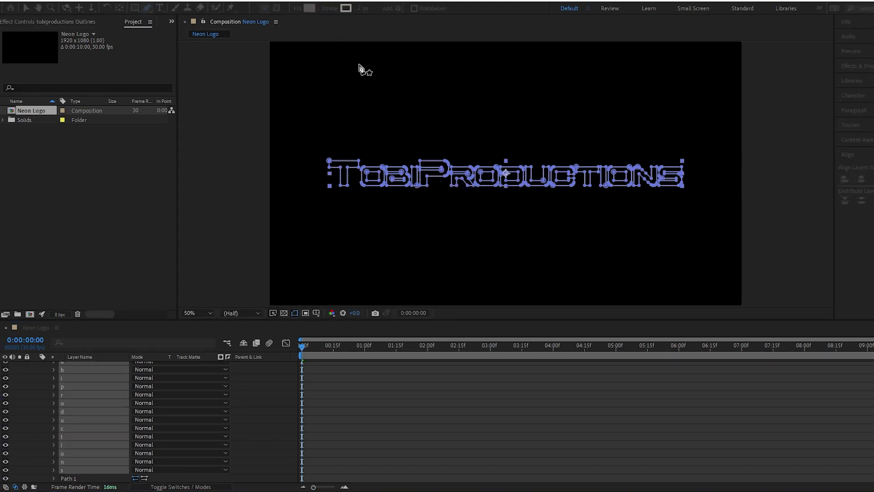
scroll(264, 409, "up", 2)
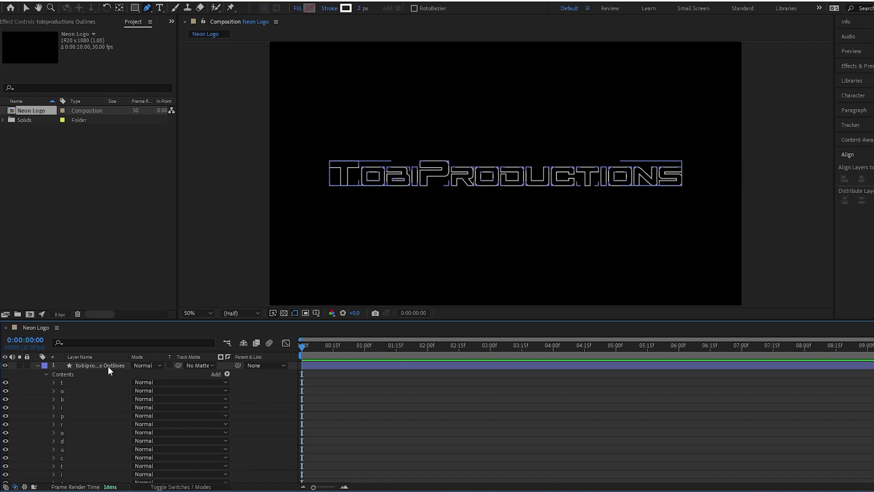
Add Trim Paths to the outlines and keyframe End from 0% at 0s to 100% at 1s.
left_click(108, 367)
left_click(226, 374)
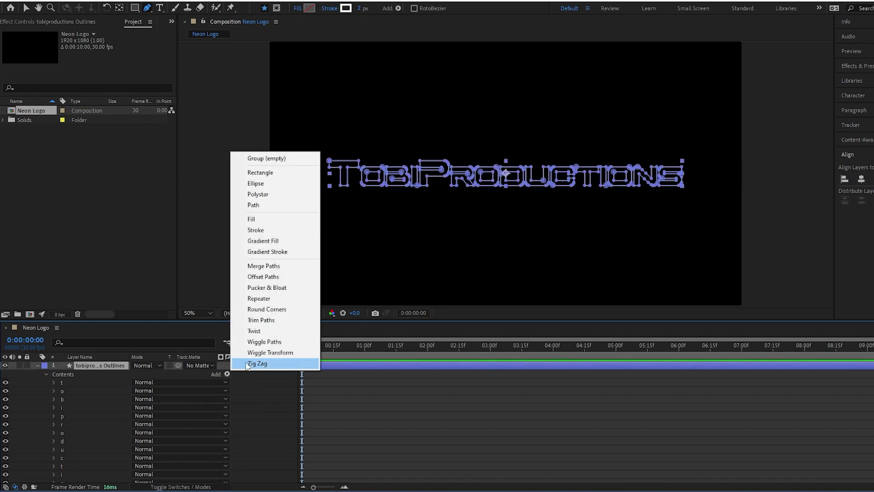
left_click(262, 321)
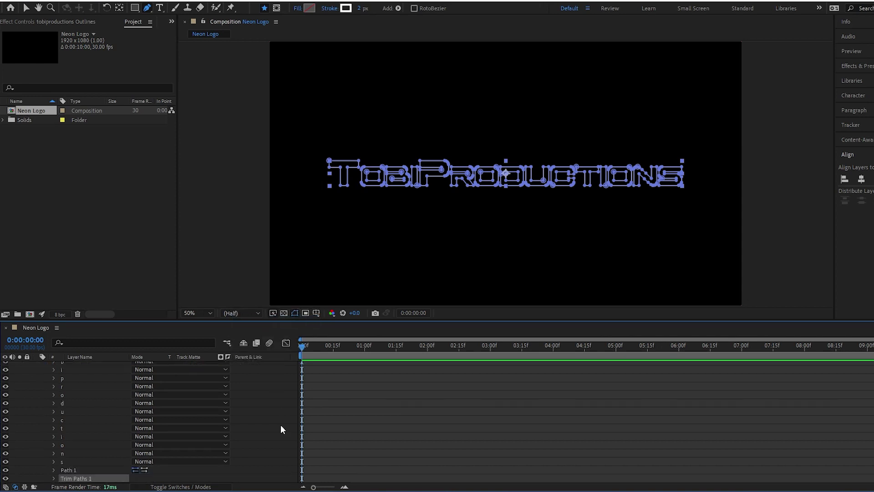
left_click(54, 479)
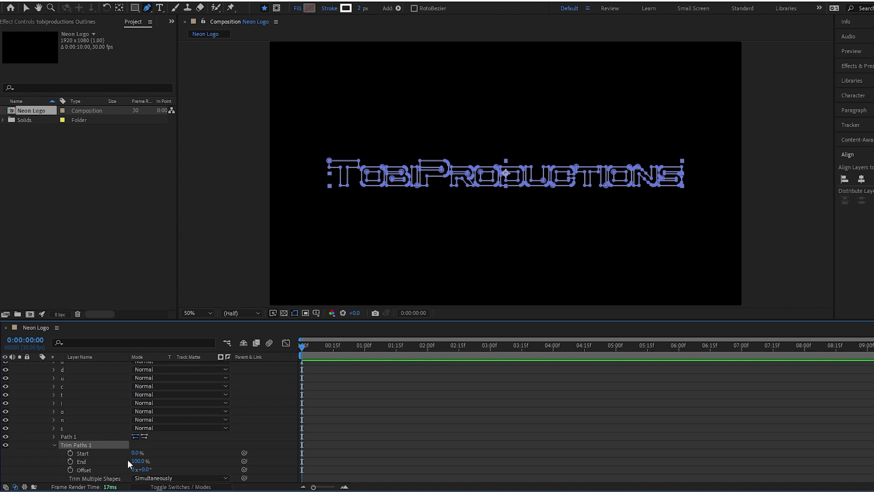
left_click_drag(134, 462, 29, 458)
left_click(70, 461)
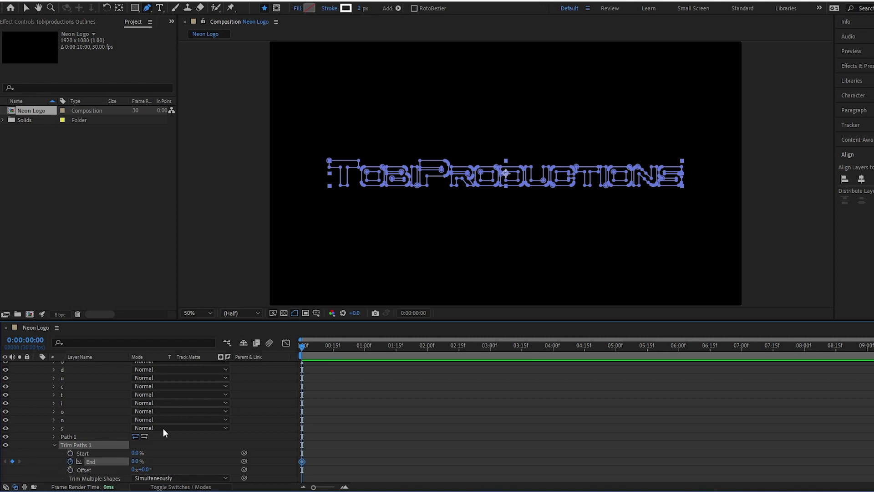
left_click(365, 346)
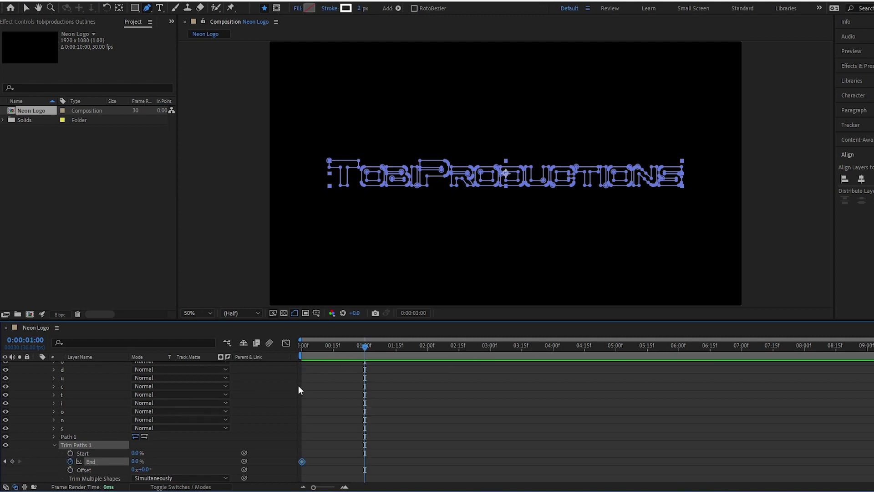
left_click_drag(137, 461, 239, 462)
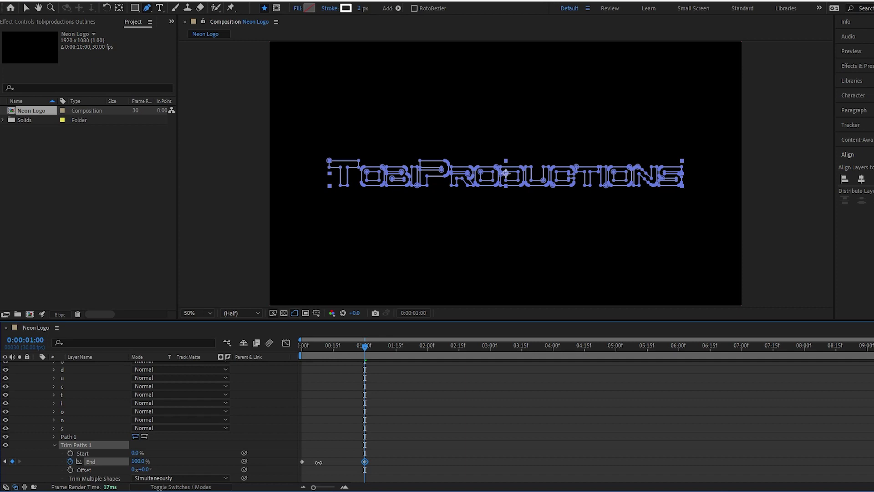
Keyframe Trim Start from 0% at 3s to 100% at 4s, then select all keyframes.
left_click(491, 347)
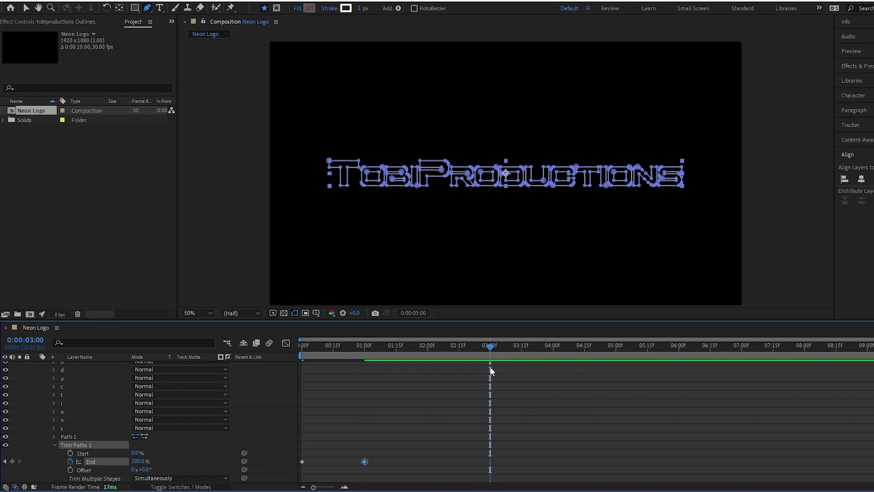
left_click(71, 454)
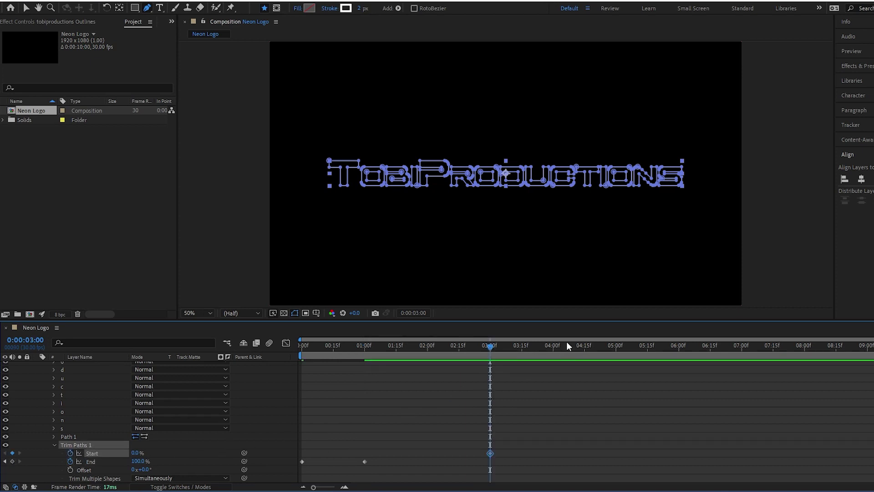
left_click_drag(493, 347, 555, 348)
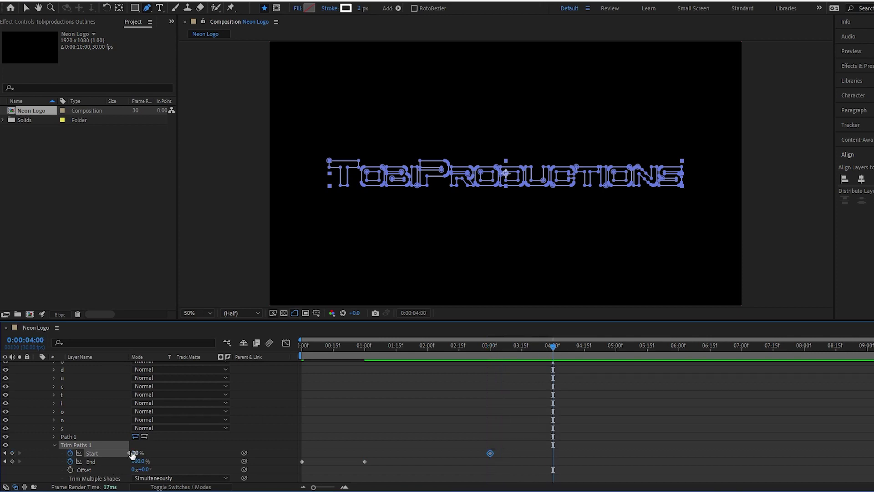
left_click_drag(133, 454, 265, 445)
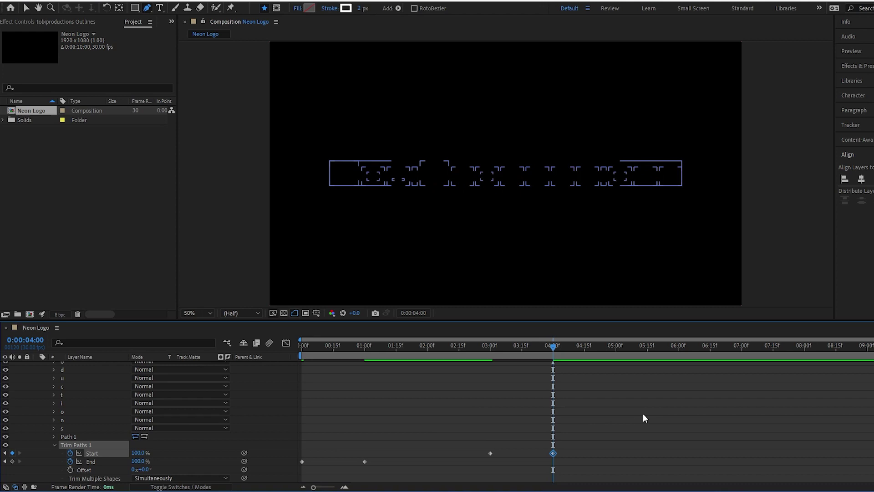
left_click_drag(663, 407, 289, 469)
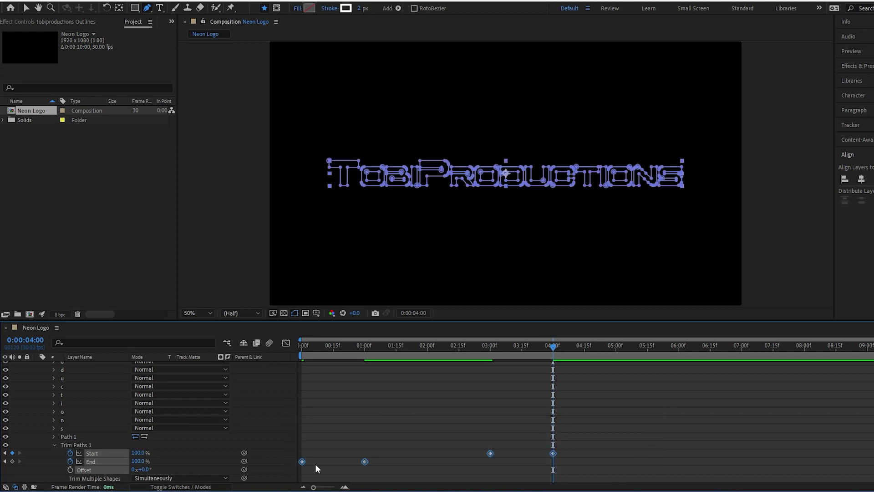
Apply Easy Ease to the Trim Paths keyframes, check the Graph Editor, and preview playback.
key("F9")
left_click(287, 342)
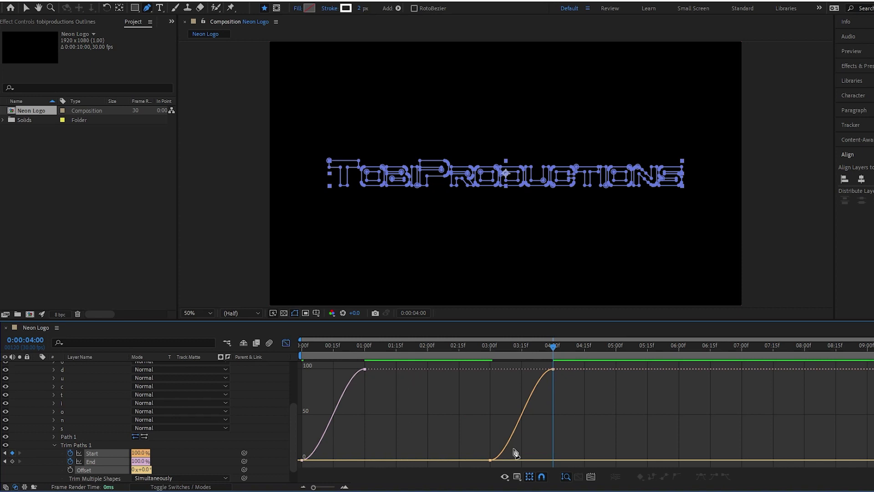
left_click(284, 340)
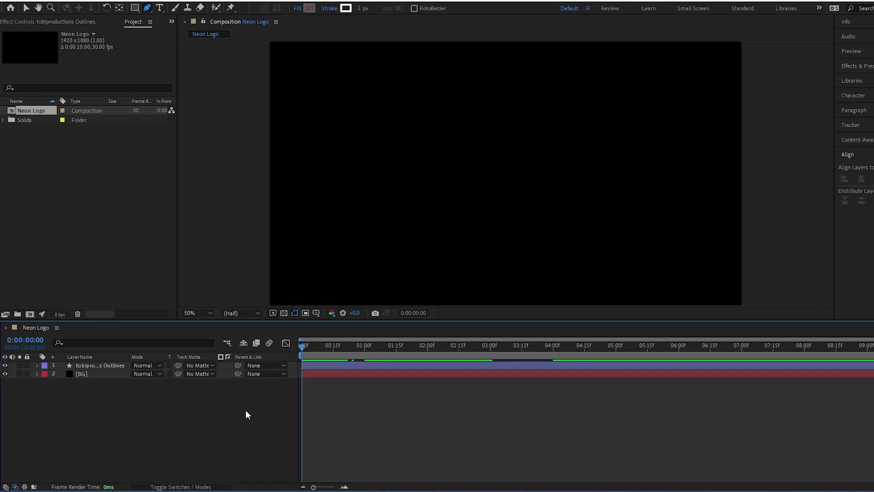
key("space")
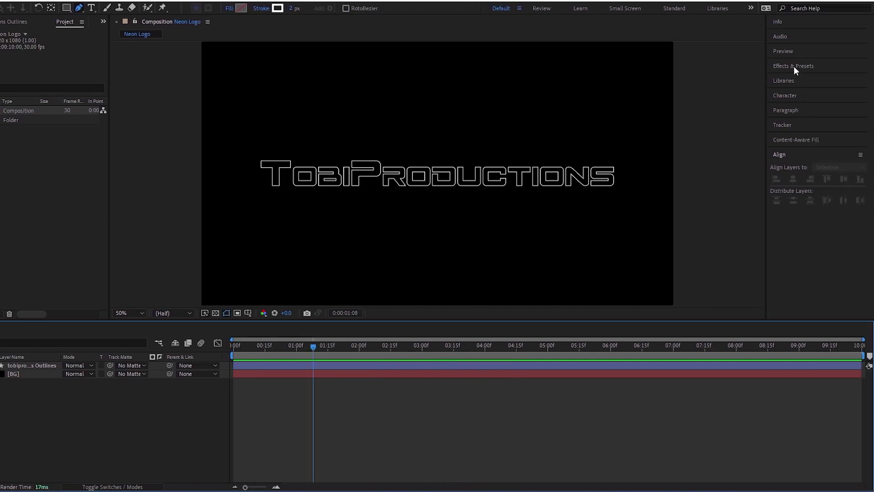
Apply Gaussian Blur with Blurriness 3 to the outlines layer.
left_click(794, 66)
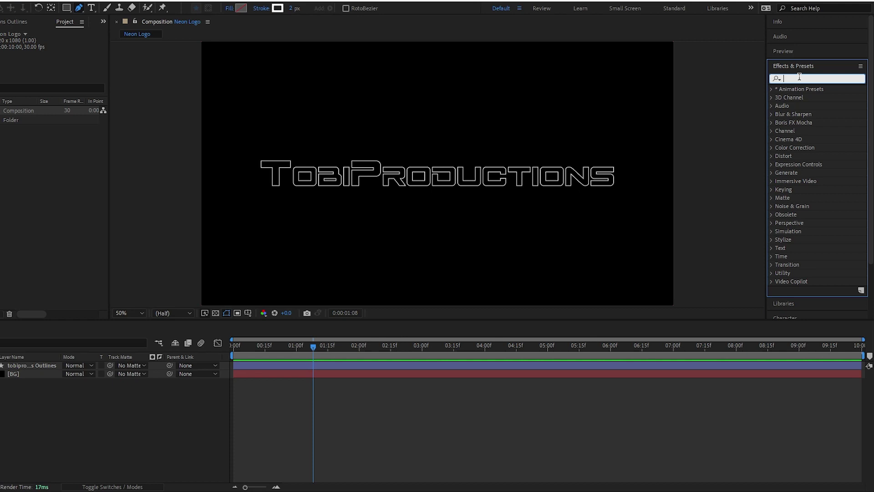
type("gaus")
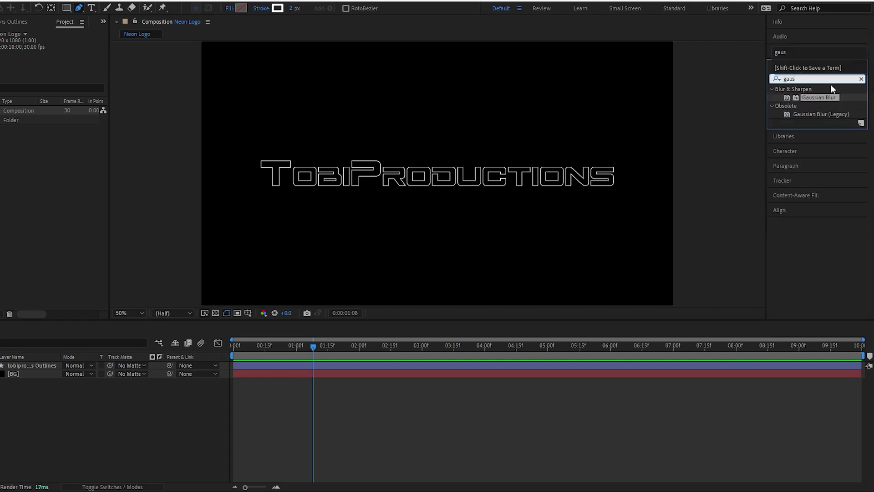
left_click_drag(818, 97, 100, 366)
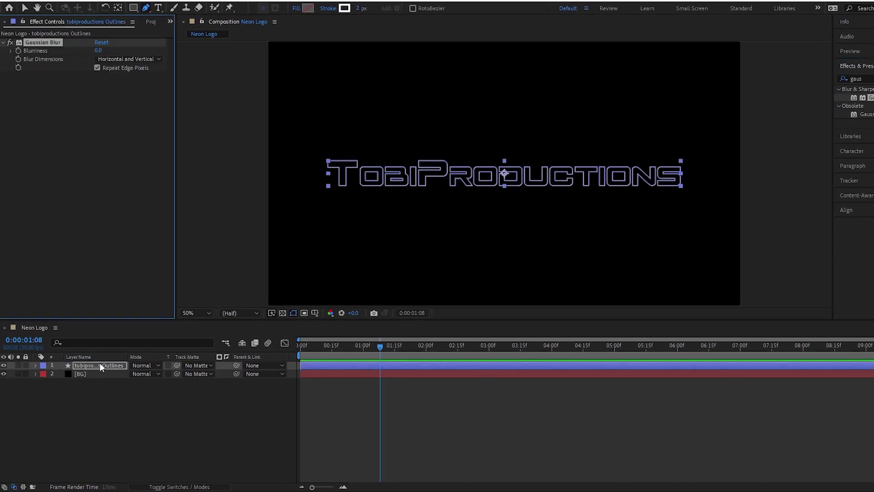
key("v")
left_click(97, 50)
type("3")
key("Return")
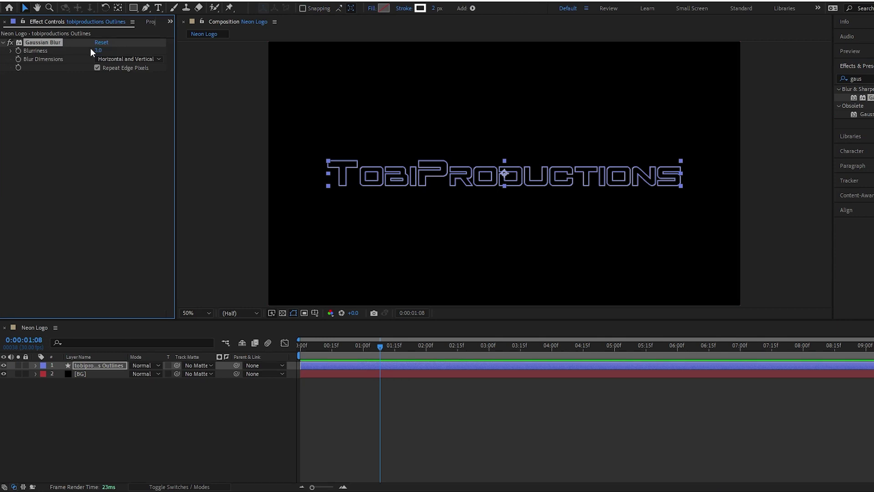
scroll(434, 170, "up", 6)
Compare the logo with and without blur, then duplicate the outlines layer.
left_click(18, 73)
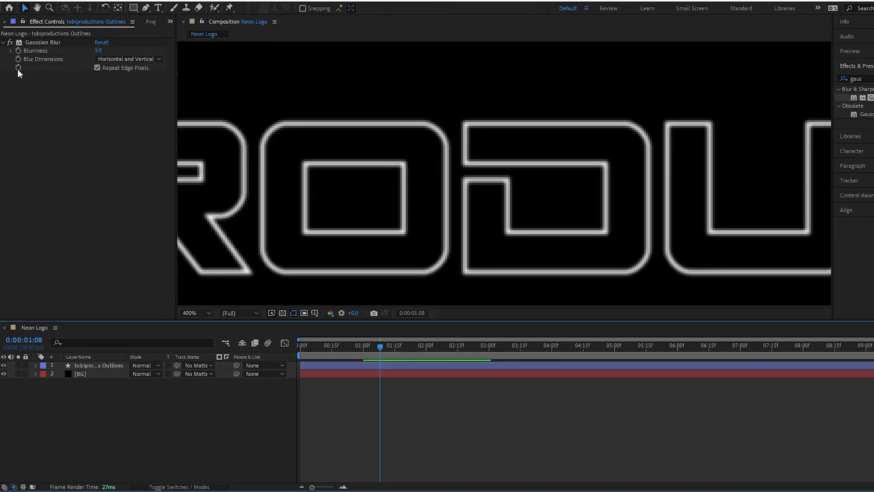
left_click(9, 42)
scroll(355, 175, "down", 4)
scroll(354, 174, "down", 2)
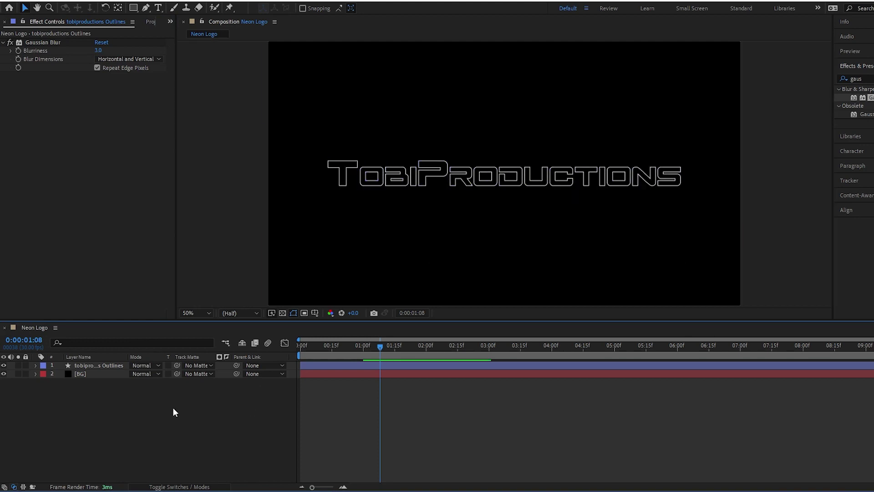
left_click(104, 365)
key("ctrl+d")
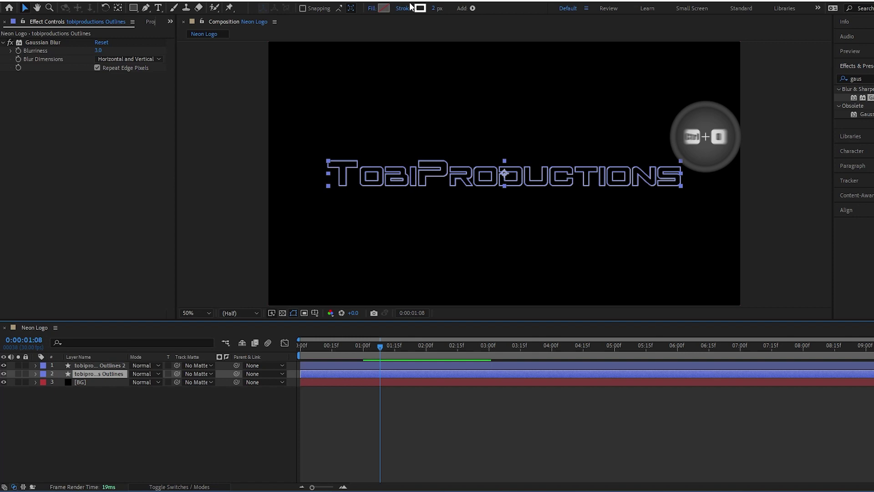
Adjust the stroke width and give the outlines a fully saturated magenta stroke.
left_click(435, 8)
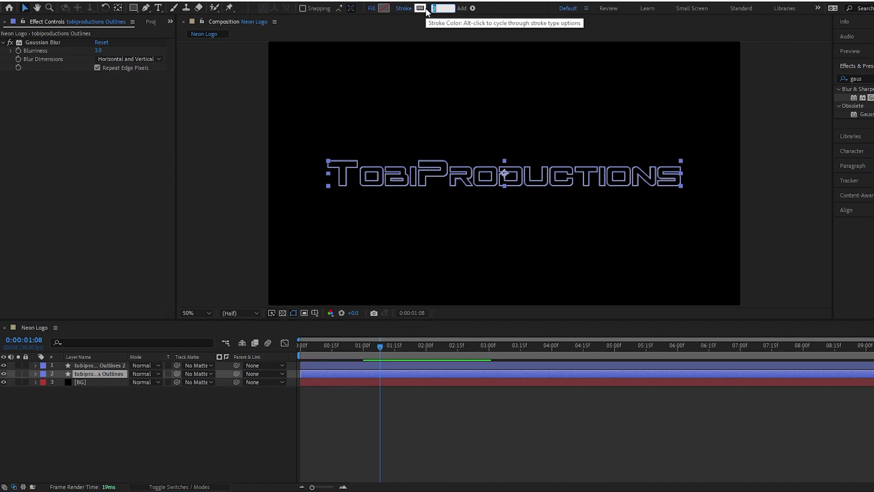
type("5")
left_click(421, 9)
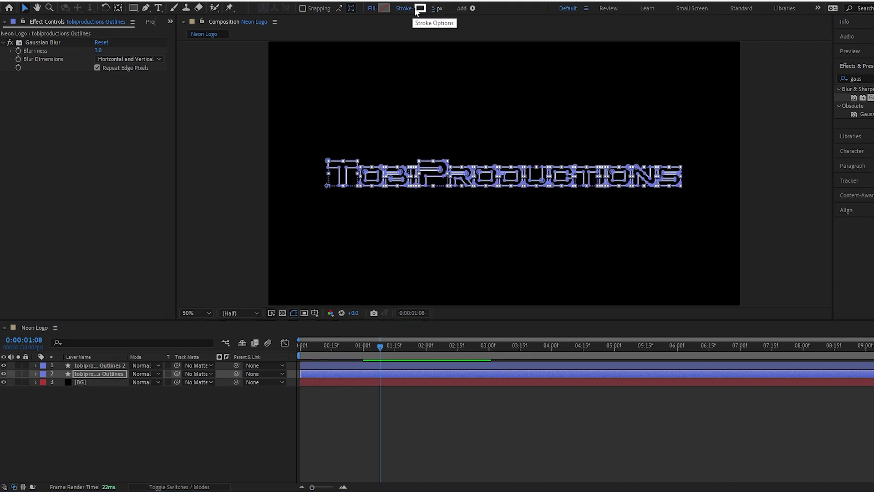
left_click(489, 199)
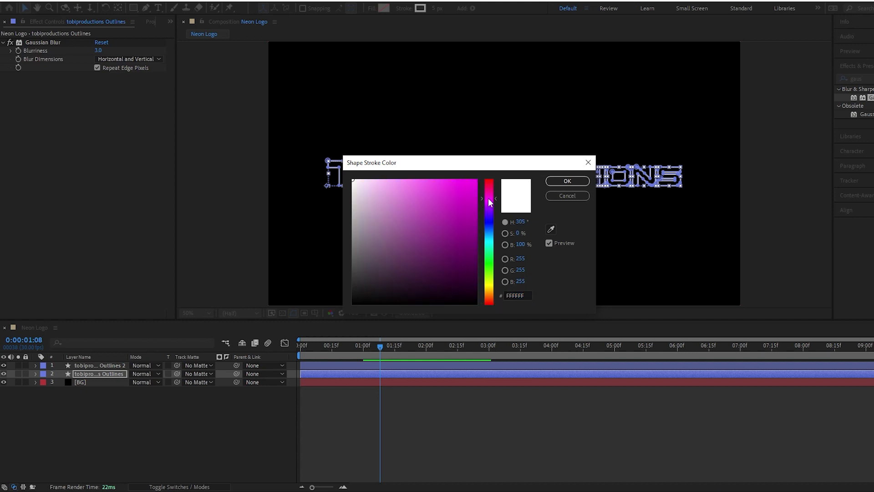
left_click_drag(435, 205, 545, 171)
left_click(567, 181)
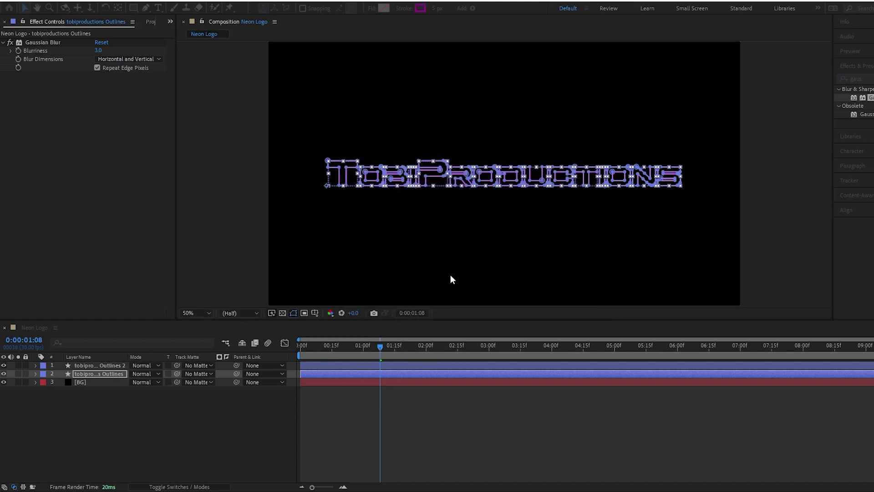
Set Gaussian Blur Blurriness to 10 and zoom in on the glowing letters.
left_click(98, 51)
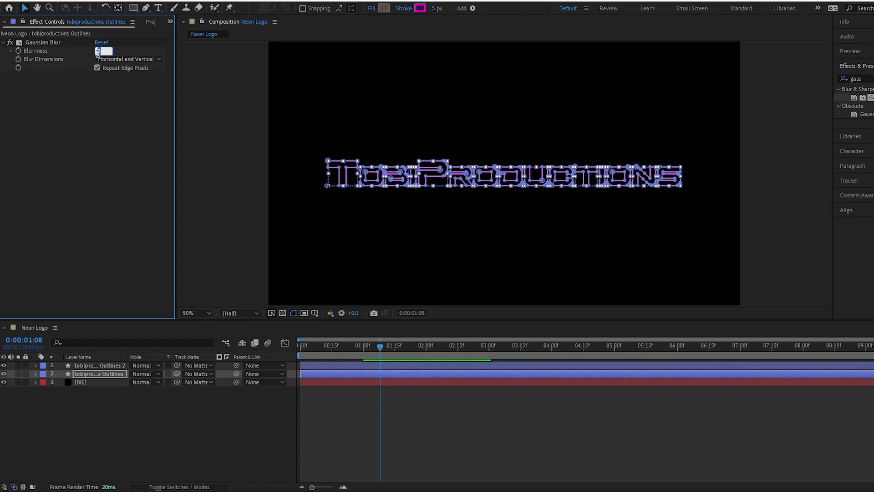
key("Return")
left_click(208, 422)
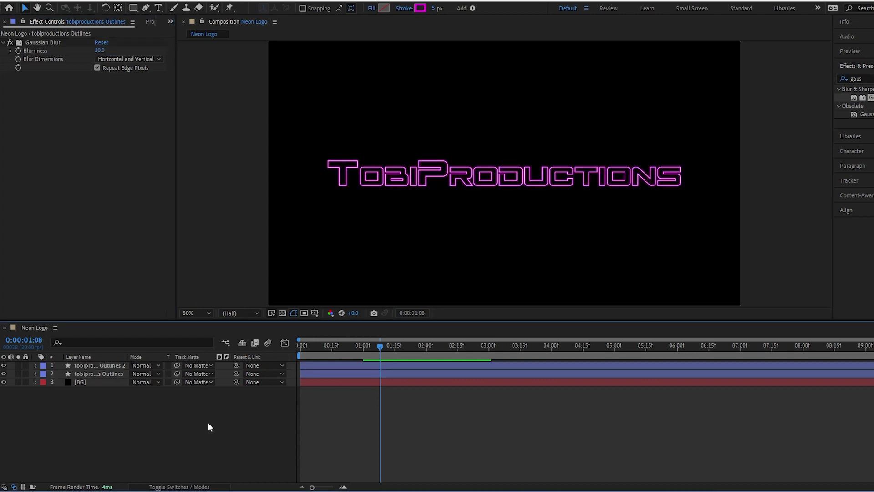
key("period")
key("period")
key("period")
key("period")
left_click_drag(482, 202, 601, 238)
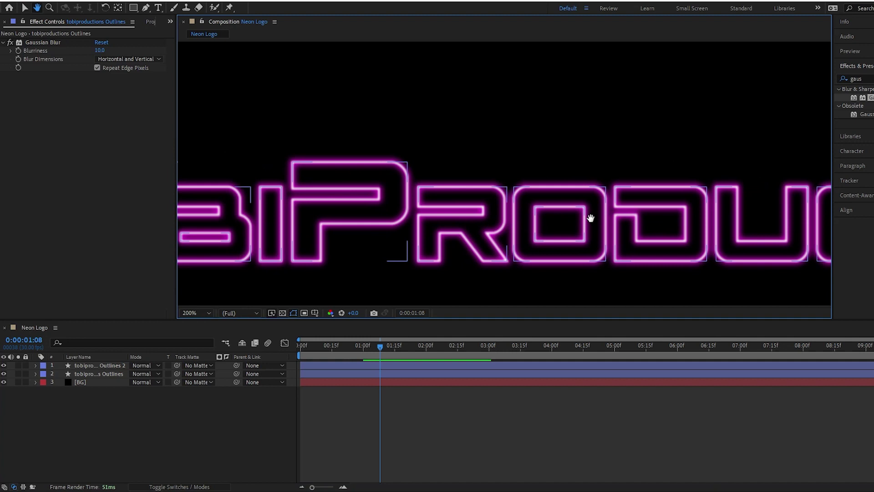
Add an adjustment layer carrying two Glow effects.
right_click(105, 424)
mouse_move(127, 303)
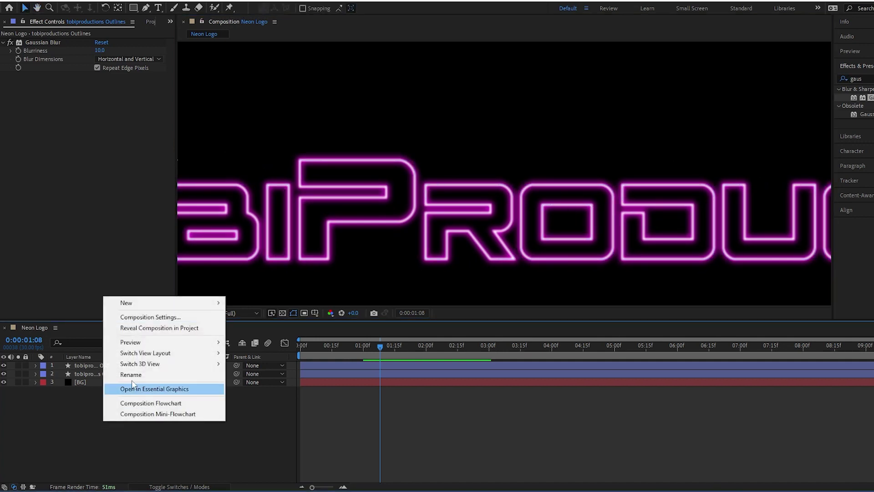
left_click(283, 383)
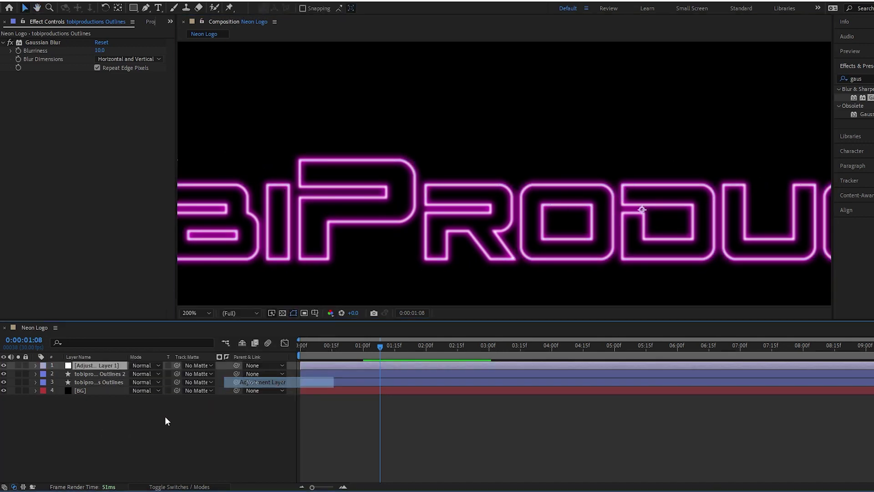
left_click_drag(823, 98, 710, 78)
type("glow")
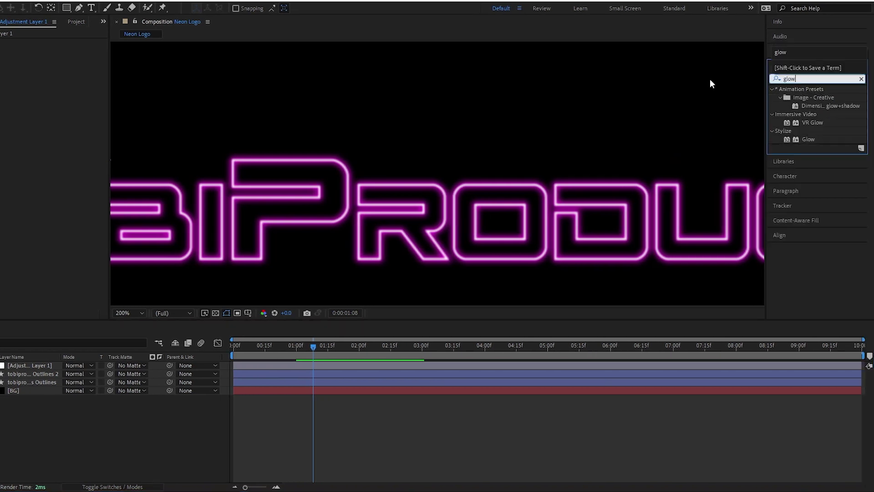
double_click(809, 134)
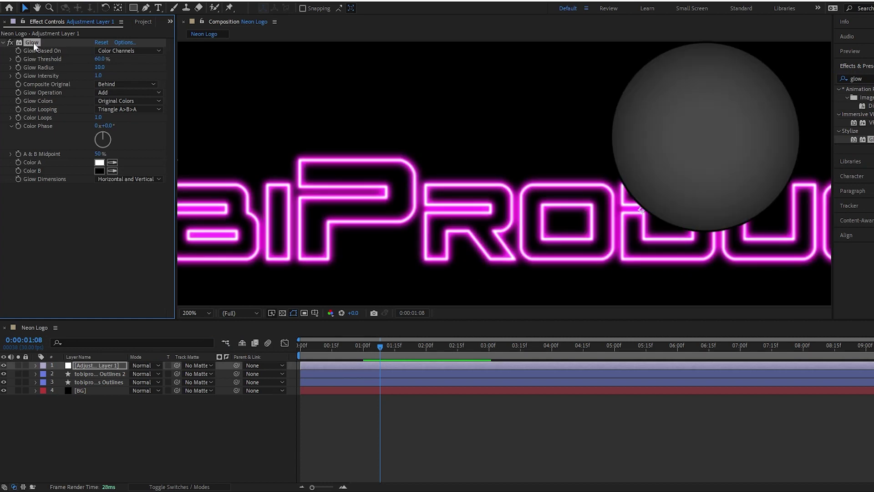
key("ctrl+d")
scroll(47, 161, "up", 1)
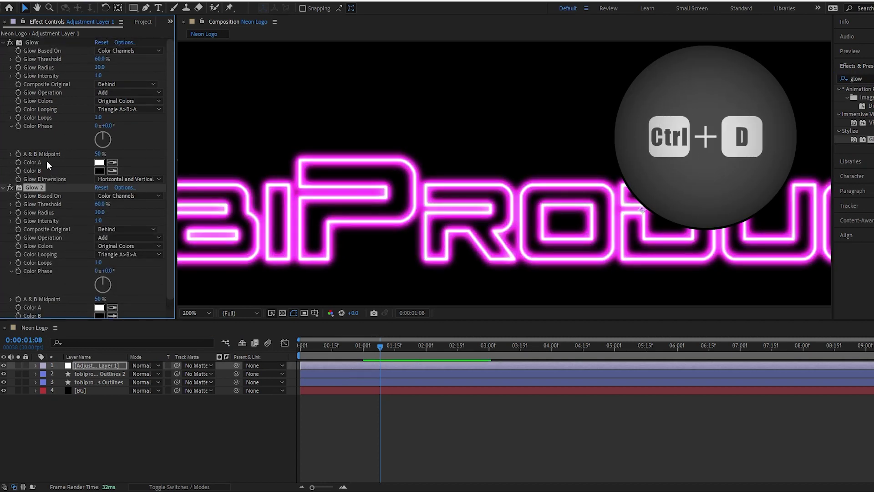
Set Glow radius to 15, and Glow 2 radius to 100 with intensity 1.2.
left_click(100, 67)
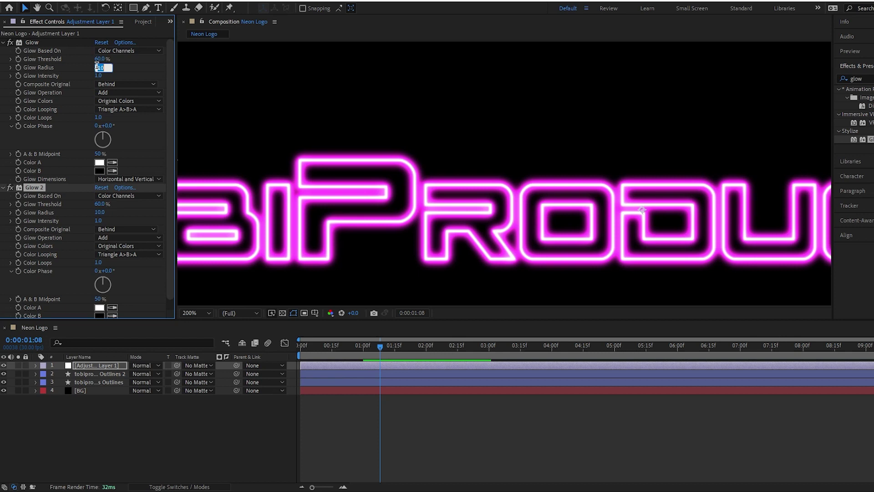
type("15")
key("Return")
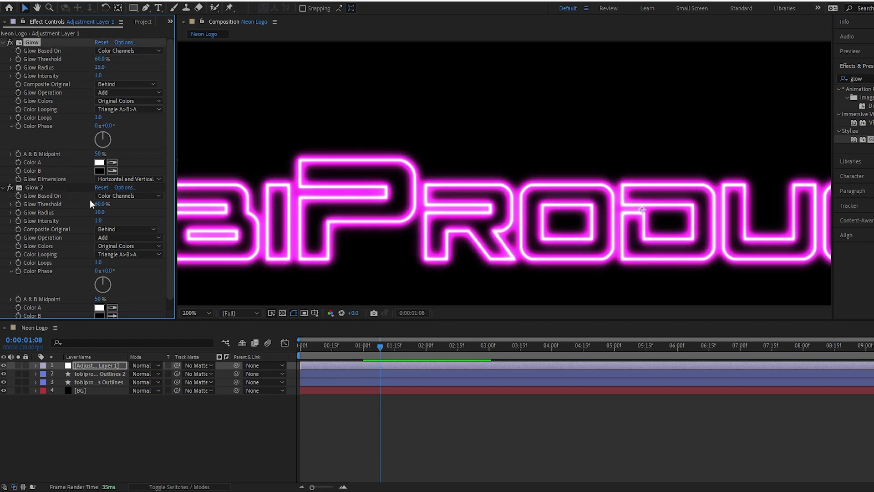
left_click(100, 212)
type("100")
key("Return")
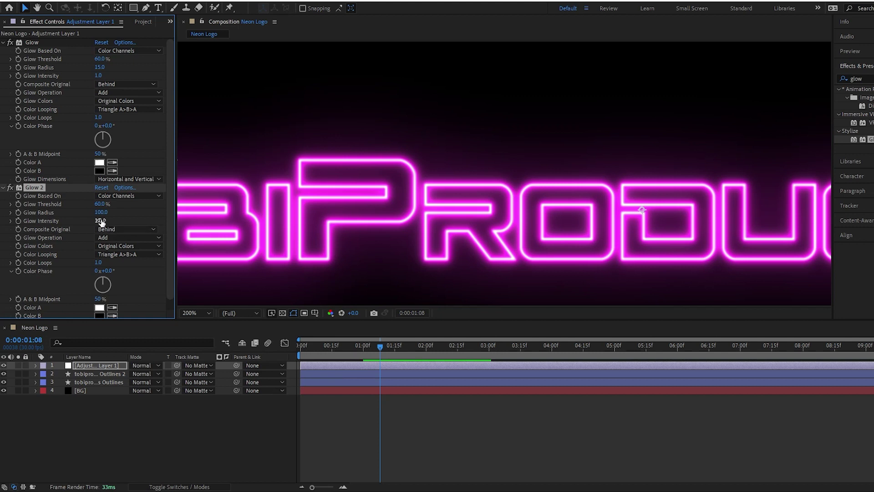
left_click(100, 221)
key("Return")
scroll(445, 215, "down", 2)
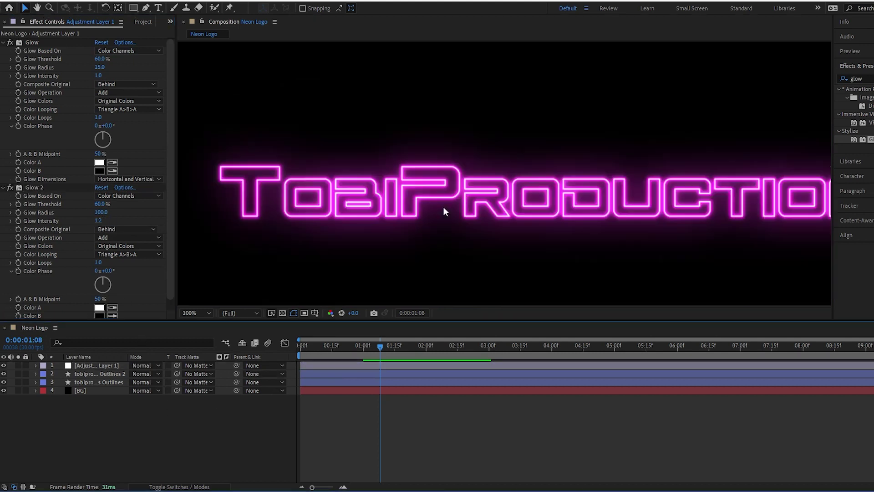
scroll(497, 193, "down", 2)
Shift the blurred outlines layer's stroke hue to violet, then select Adjustment Layer 1.
left_click(97, 382)
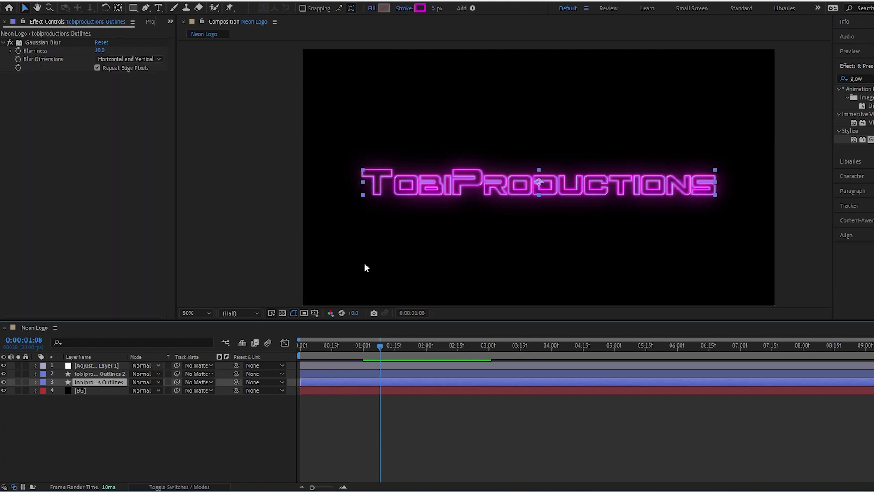
left_click(421, 9)
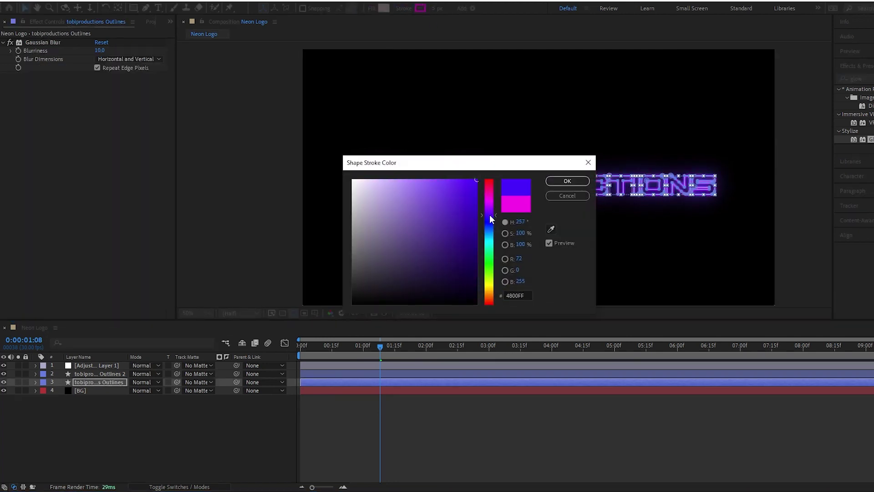
left_click_drag(489, 200, 489, 213)
left_click(567, 181)
left_click(261, 424)
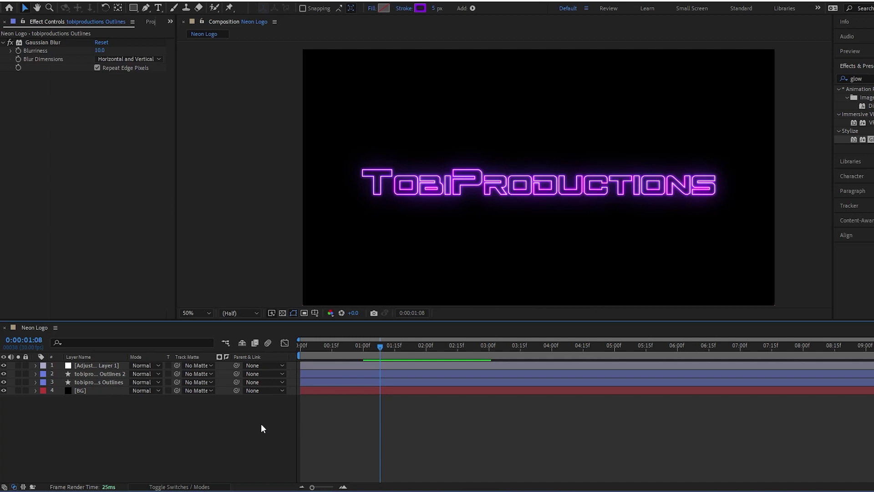
scroll(454, 184, "up", 2)
scroll(454, 185, "up", 2)
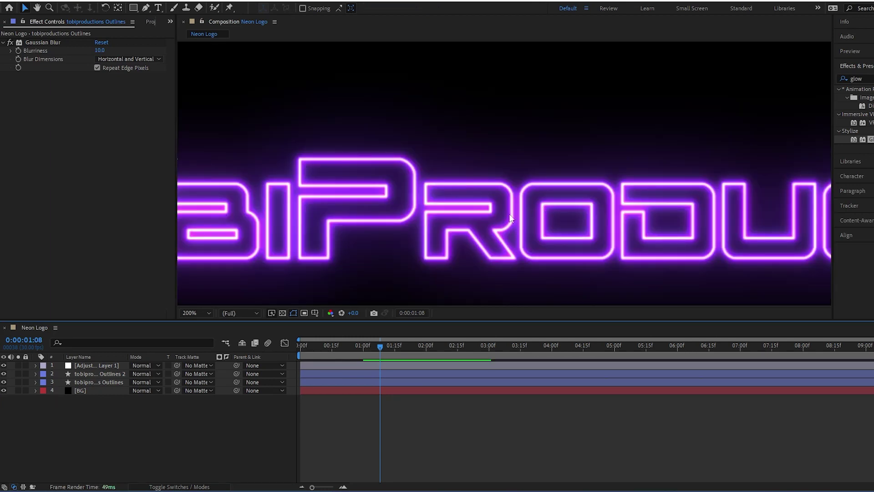
scroll(509, 218, "down", 1)
left_click(89, 366)
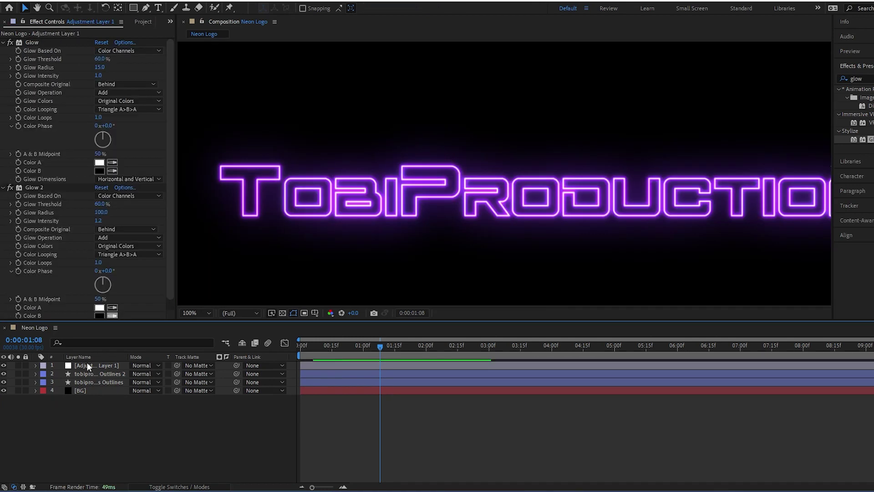
Add Brightness & Contrast at Brightness 50 to Adjustment Layer 1 and show its Opacity.
left_click(107, 4)
mouse_move(130, 109)
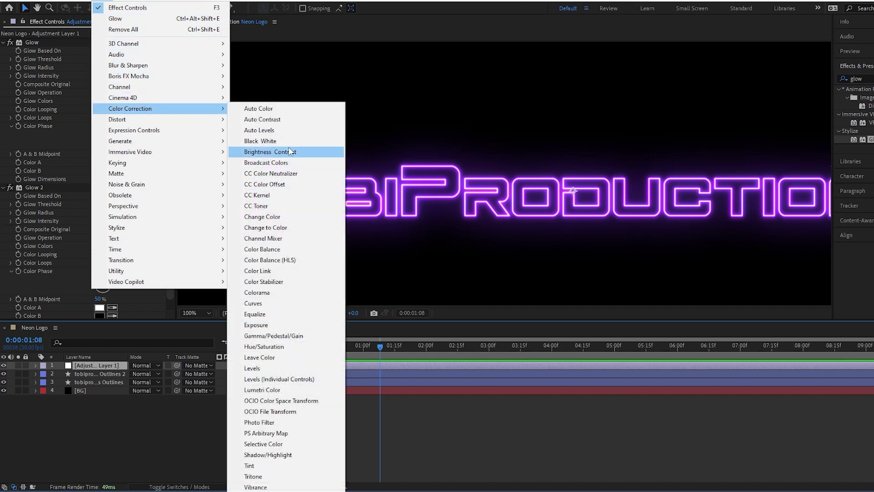
left_click(303, 152)
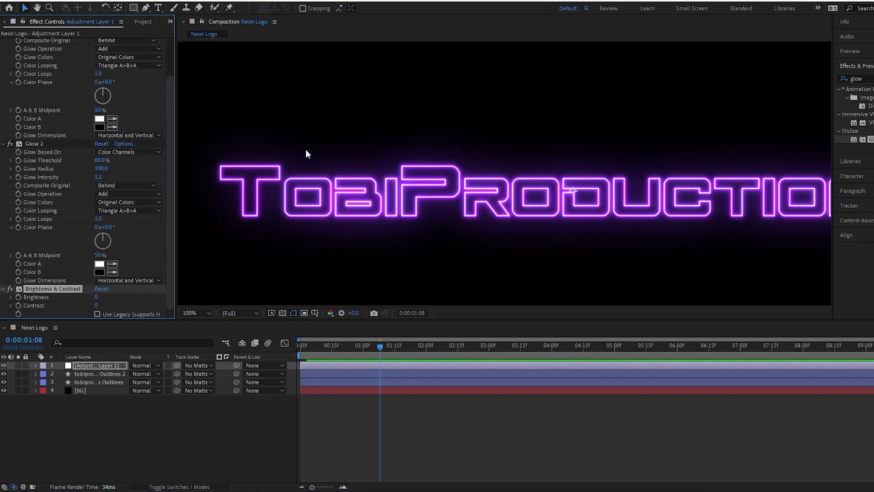
left_click(97, 298)
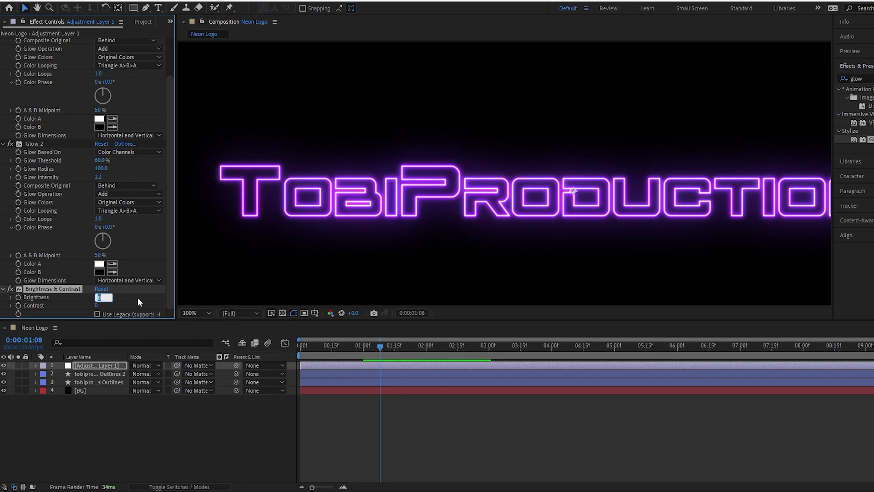
type("50")
key("Return")
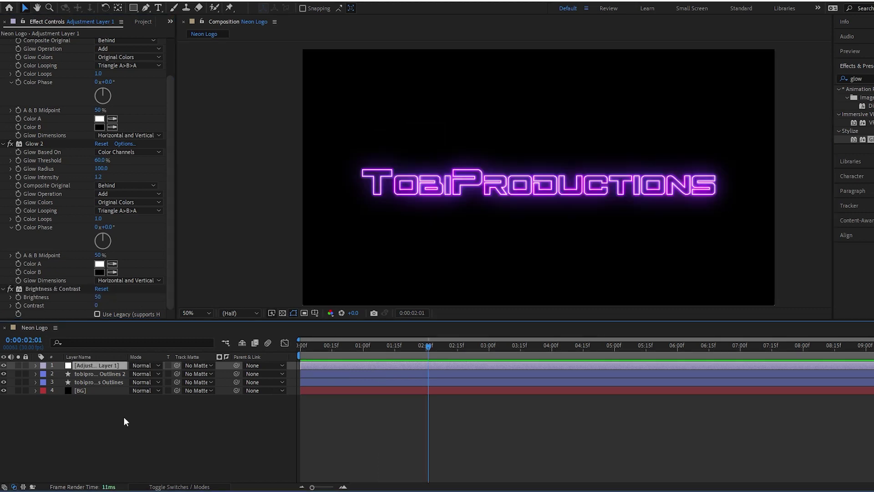
key("t")
Drive Adjustment Layer 1's Opacity with a wiggle(5,50) expression, then preview from the start.
left_click(85, 367)
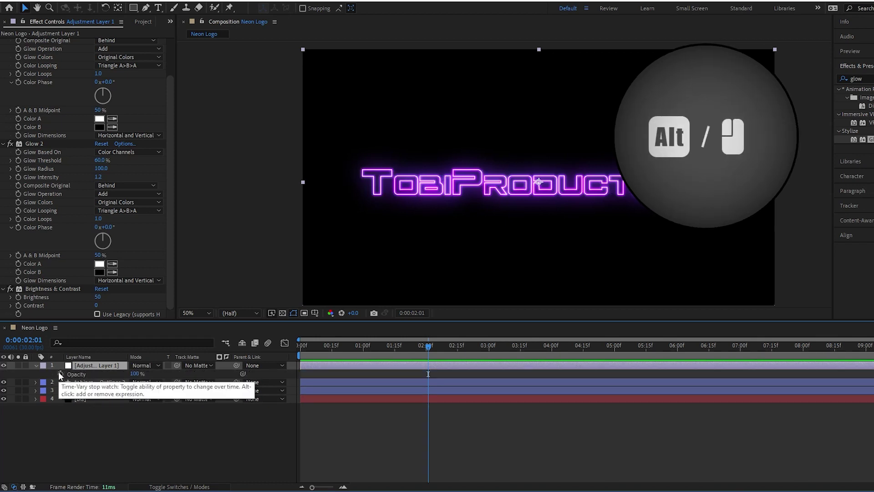
left_click(58, 372, "alt")
type("wiggle")
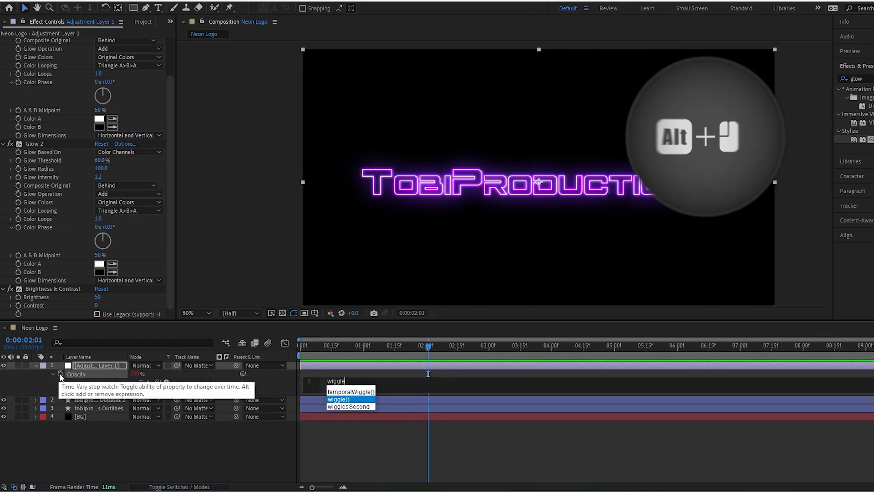
key("Return")
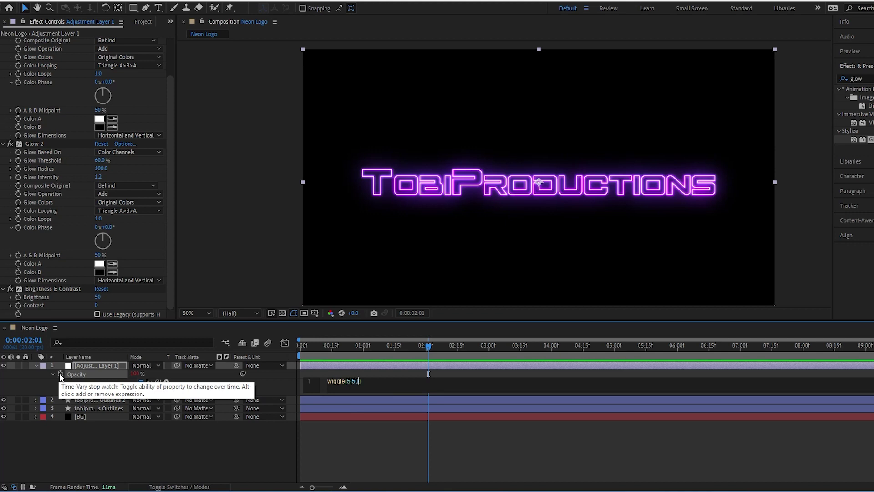
left_click(205, 437)
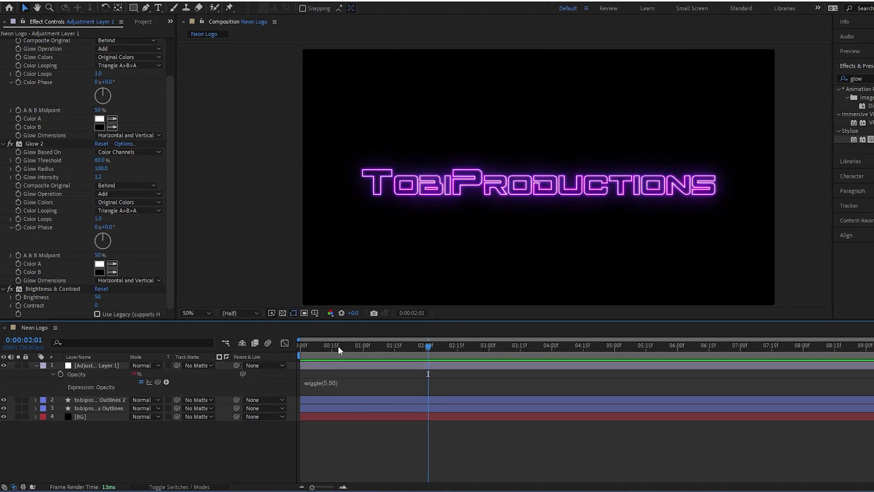
key("Home")
key("space")
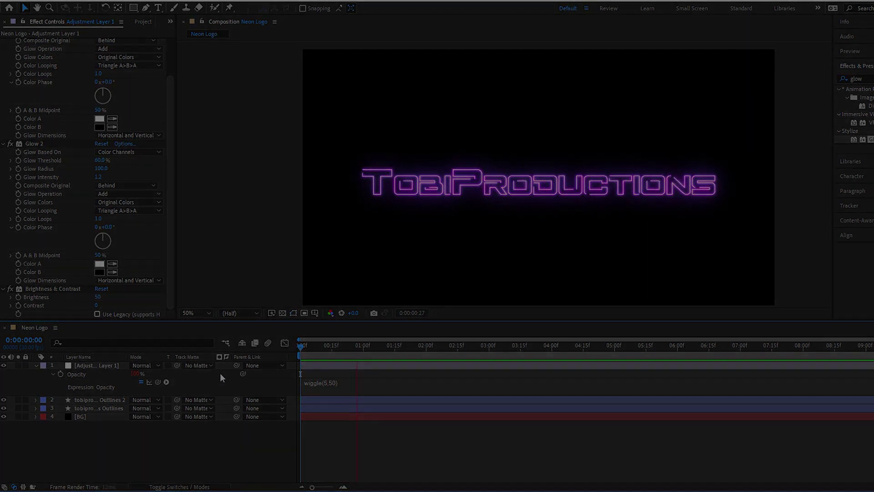